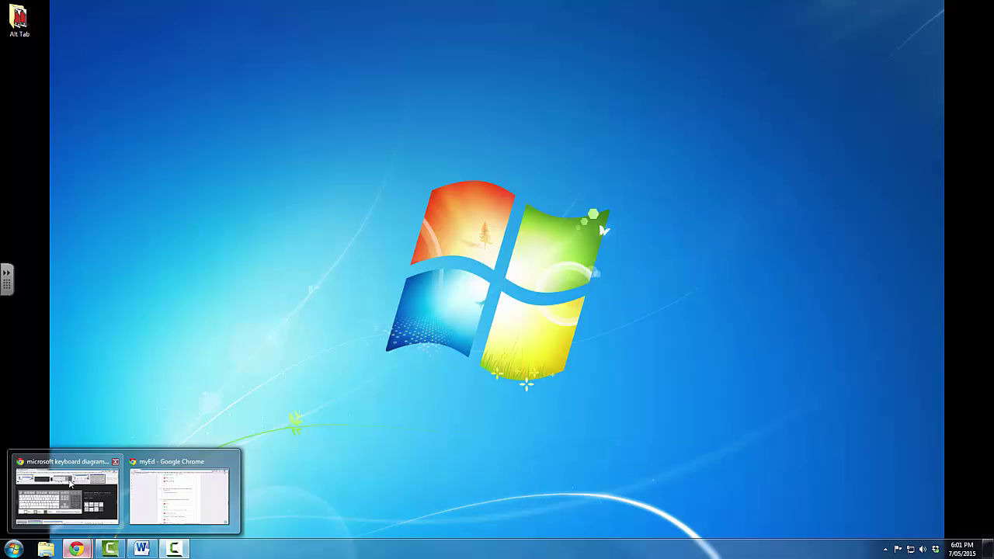
Step: Show the 'Australia - Wikiwand' tab in Chrome at its Government section
{"action": "left_click", "coordinate": [70, 480]}
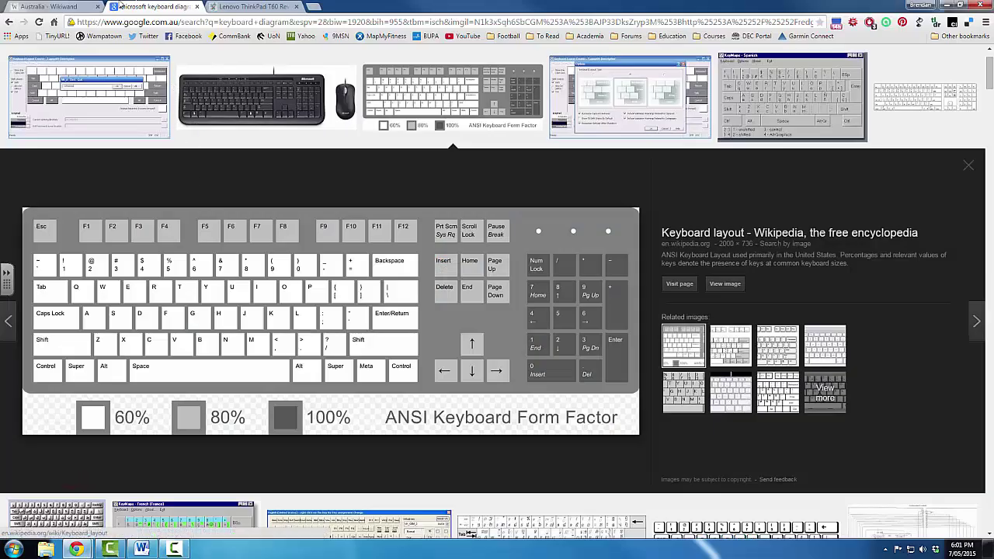
{"action": "left_click", "coordinate": [55, 6]}
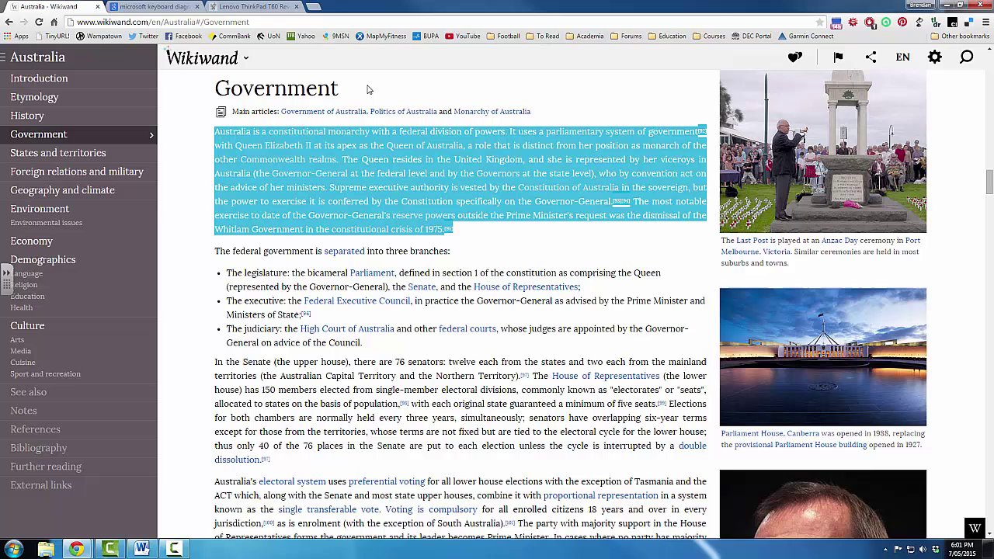
Step: Paste the copied constitutional-monarchy paragraph into the blank Word document
{"action": "left_click", "coordinate": [137, 549]}
{"action": "type", "text": "Australia is a constitutional monarchy with a federal division of powers. It uses a parliamentary system of government[92] with Queen Elizabeth II at its apex as the Queen of Australia, a role that is distinct from her position as monarch of the other Commonwealth realms. The Queen resides in the United Kingdom, and she is represented by her viceroys in Australia (the Governor-General at the federal level and by the Governors at the state level), who by convention act on the advice of her ministers. Supreme executive authority is vested by the Constitution of Australia in the sovereign, but the power to exercise it is conferred by the Constitution specifically on the Governor-General.[93][94] The most notable exercise to date of the Governor-General's reserve powers outside the Prime Minister's request was the dismissal of the Whitlam Government in the constitutional crisis of 1975.[95]"}
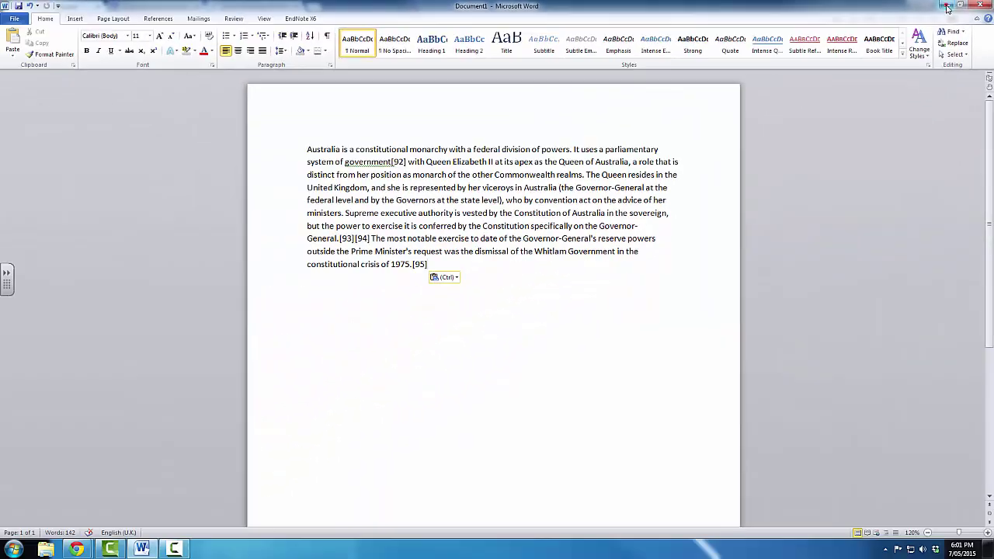
Step: Minimize and restore the Word window, then maximize it to full screen
{"action": "left_click", "coordinate": [947, 6]}
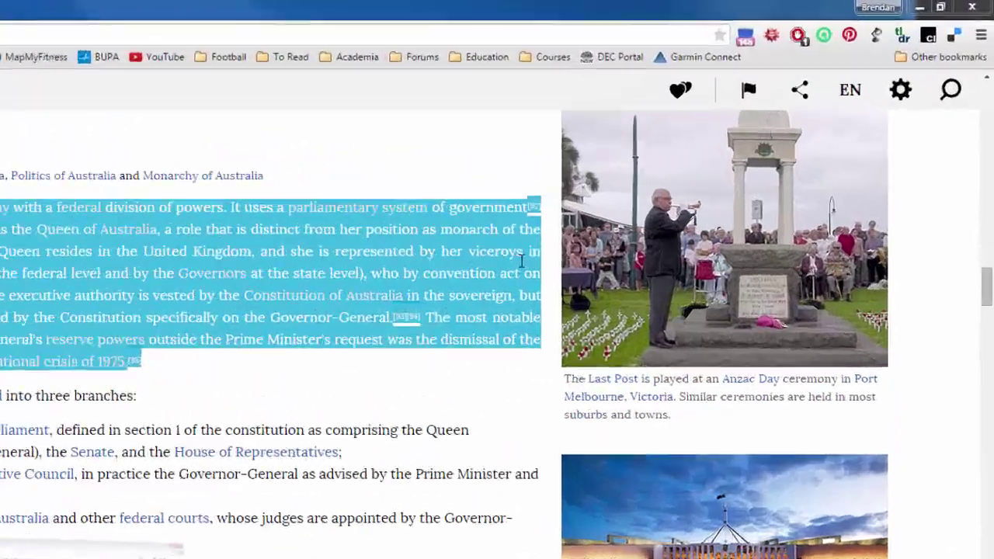
{"action": "left_click", "coordinate": [142, 550]}
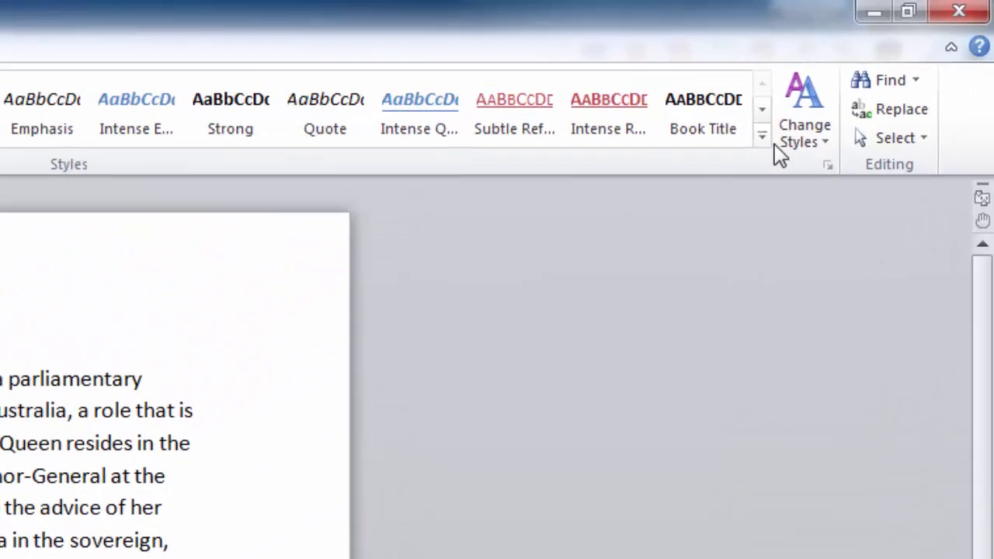
{"action": "left_click", "coordinate": [897, 16]}
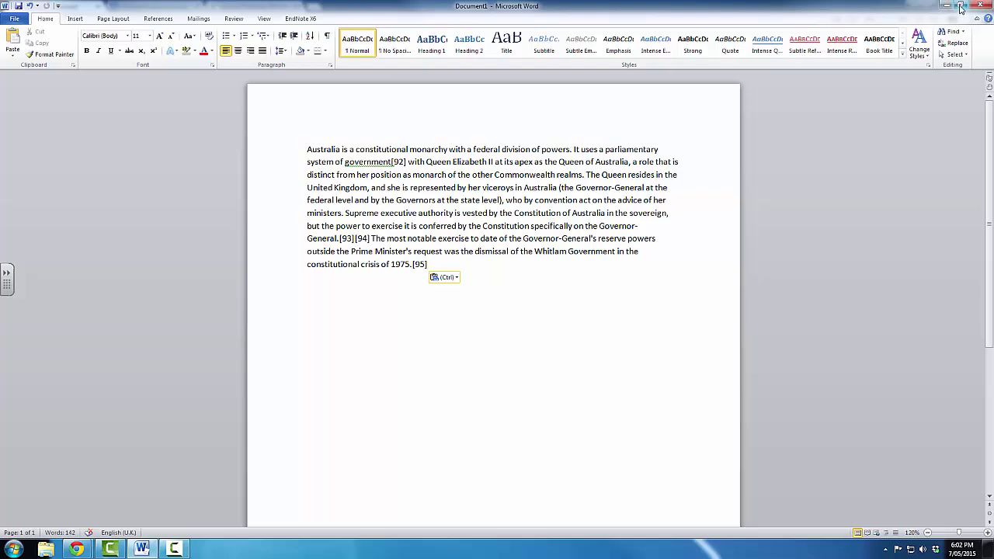
{"action": "left_click", "coordinate": [961, 8]}
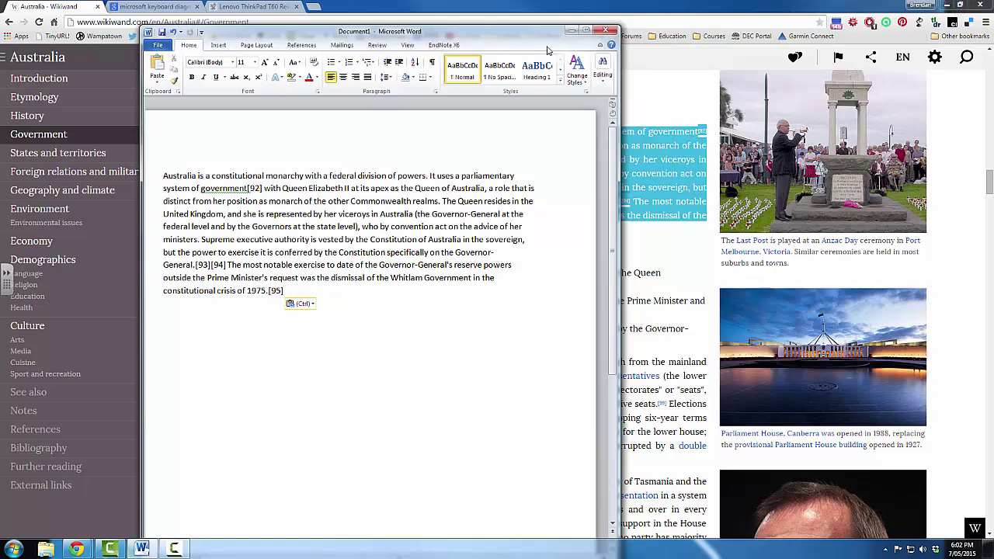
{"action": "left_click", "coordinate": [588, 31]}
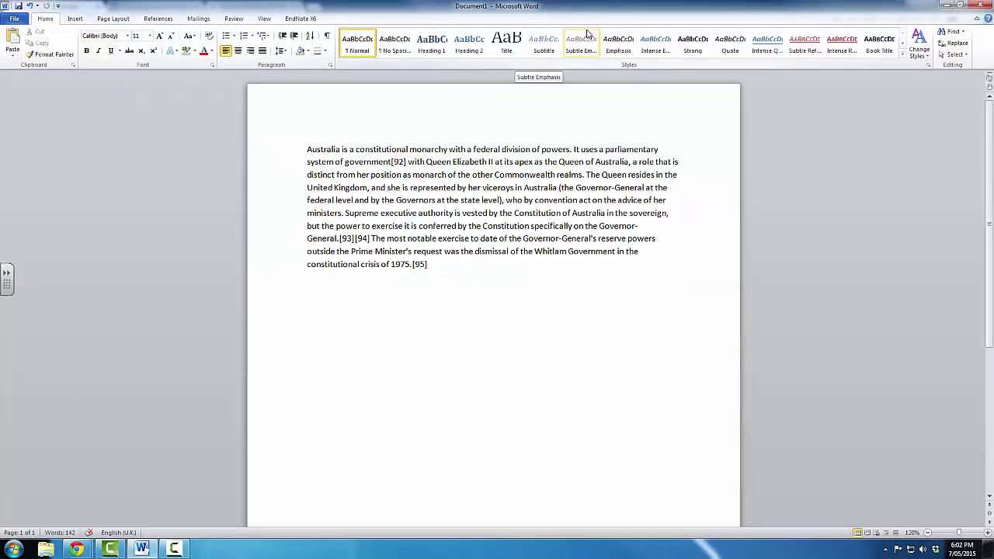
{"action": "key", "text": "ctrl+v"}
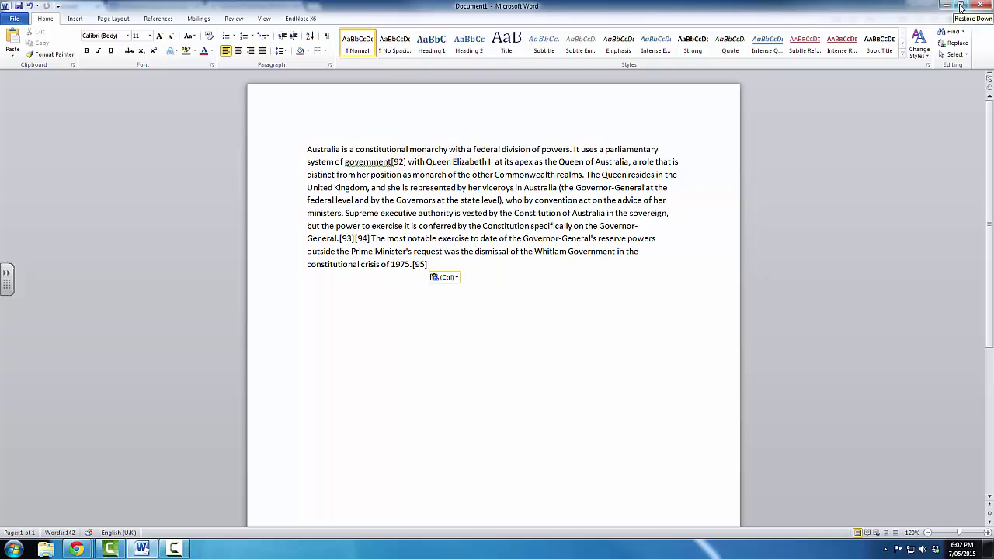
Step: Restore the Word window down and snap it to the right half of the screen
{"action": "left_click", "coordinate": [961, 7]}
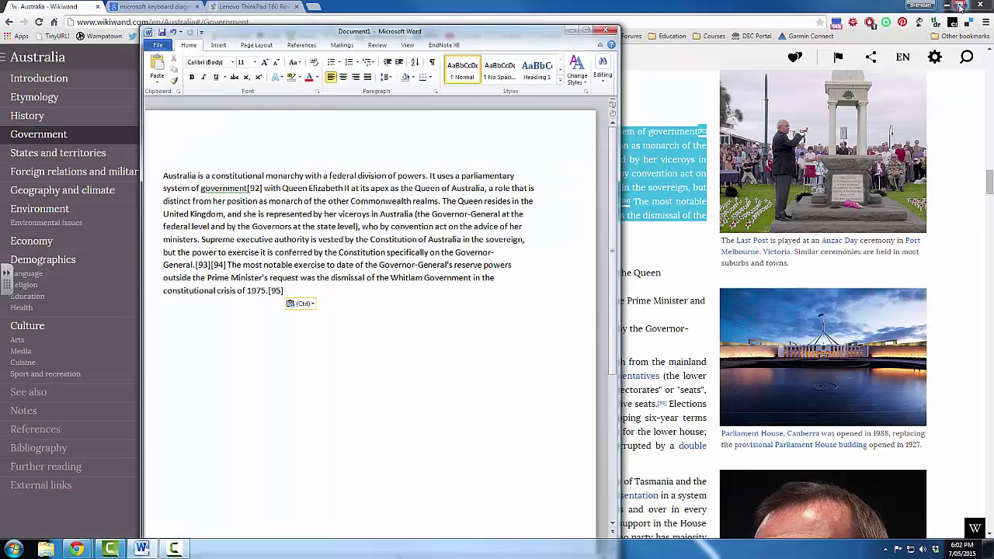
{"action": "mouse_move", "coordinate": [388, 34]}
{"action": "left_mouse_down"}
{"action": "mouse_move", "coordinate": [393, 12]}
{"action": "mouse_move", "coordinate": [393, 37]}
{"action": "mouse_move", "coordinate": [702, 34]}
{"action": "mouse_move", "coordinate": [605, 37]}
{"action": "left_mouse_up"}
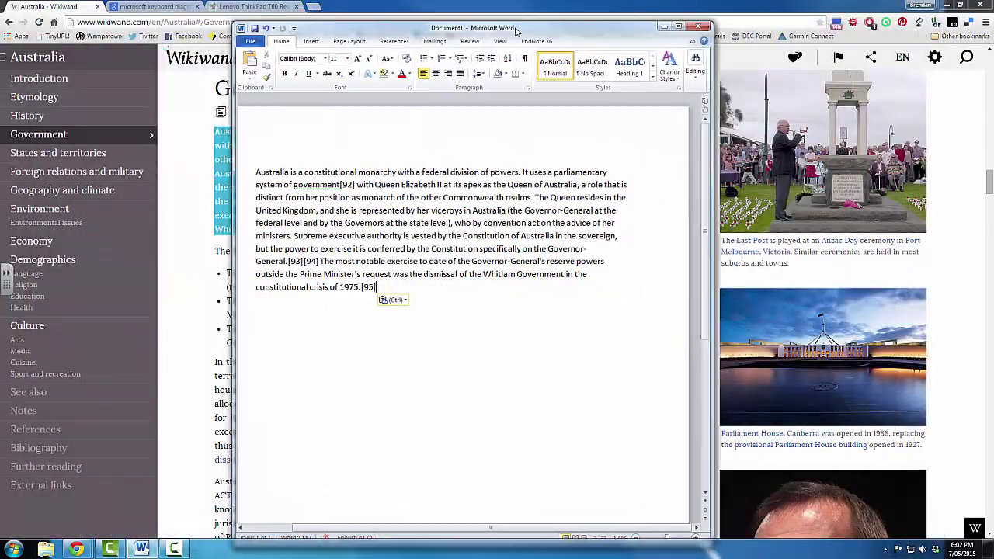
{"action": "left_click_drag", "start_coordinate": [605, 37], "coordinate": [765, 13]}
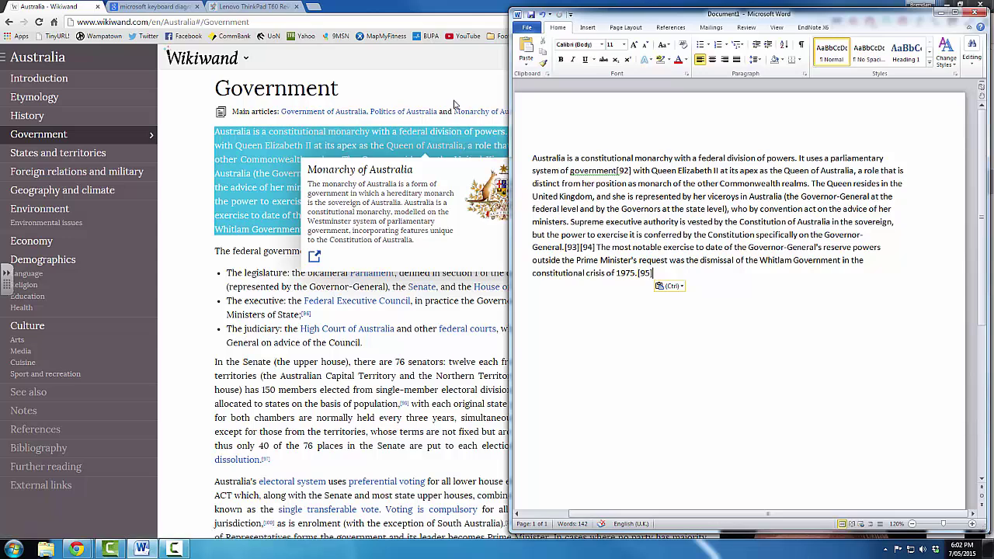
Step: Snap Chrome's Wikiwand page to the left half, then add a new line after Word's paragraph
{"action": "left_click", "coordinate": [415, 7]}
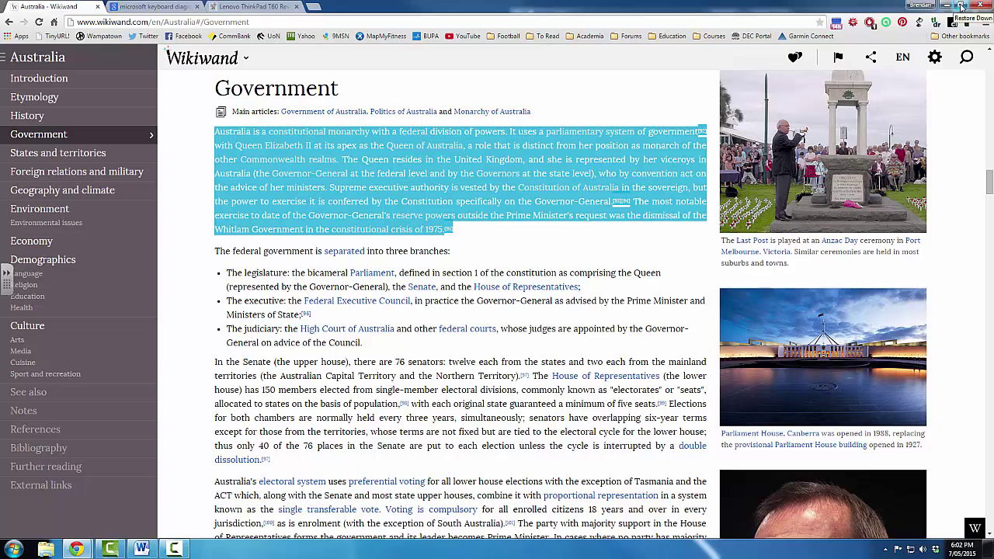
{"action": "left_click", "coordinate": [961, 7]}
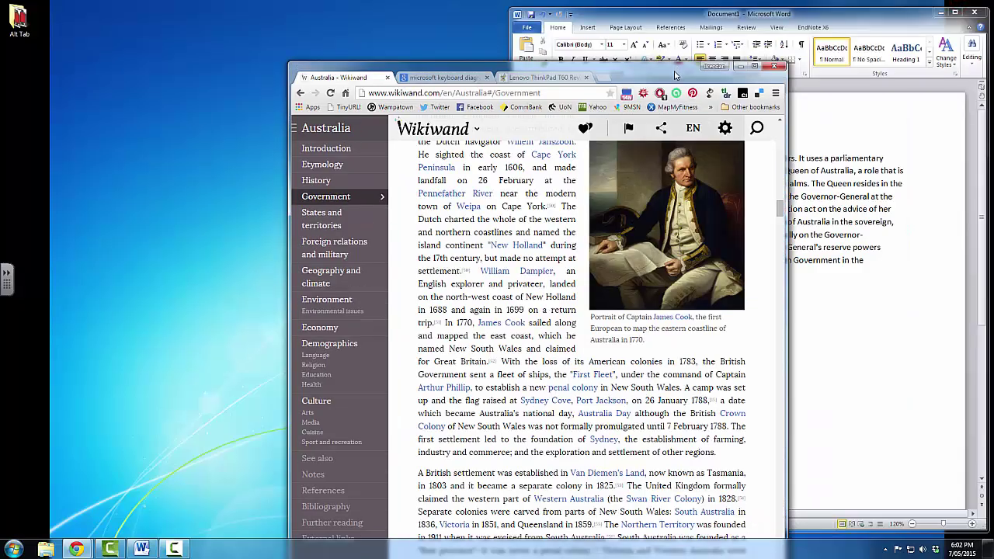
{"action": "left_click_drag", "start_coordinate": [674, 75], "coordinate": [390, 20]}
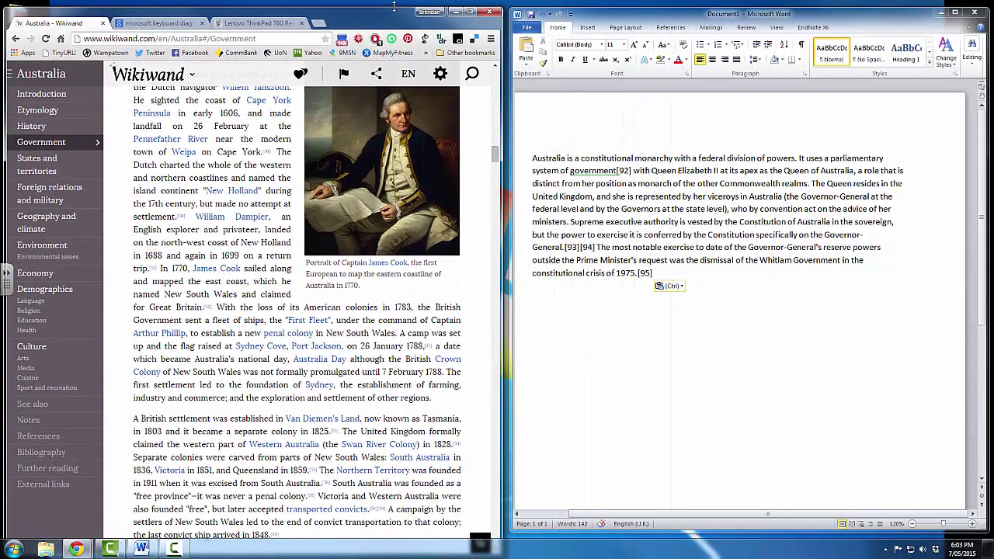
{"action": "mouse_move", "coordinate": [391, 20]}
{"action": "left_mouse_down"}
{"action": "mouse_move", "coordinate": [393, 52]}
{"action": "mouse_move", "coordinate": [395, 21]}
{"action": "left_mouse_up"}
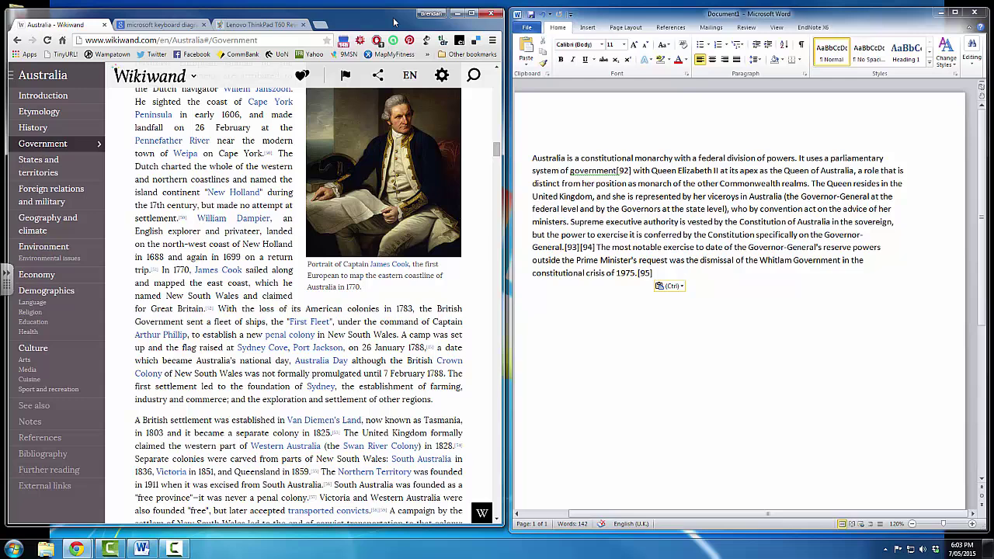
{"action": "left_click", "coordinate": [708, 272]}
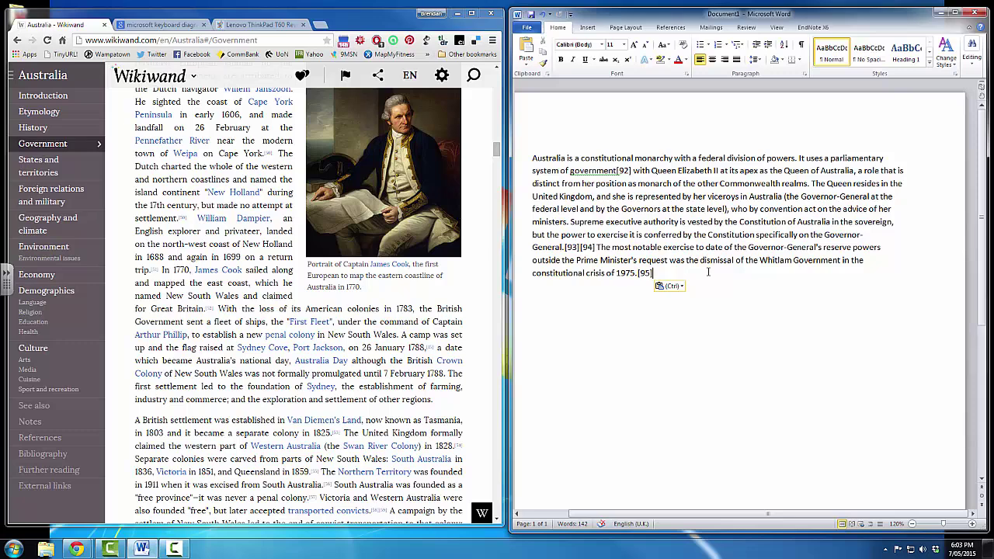
{"action": "key", "text": "Return"}
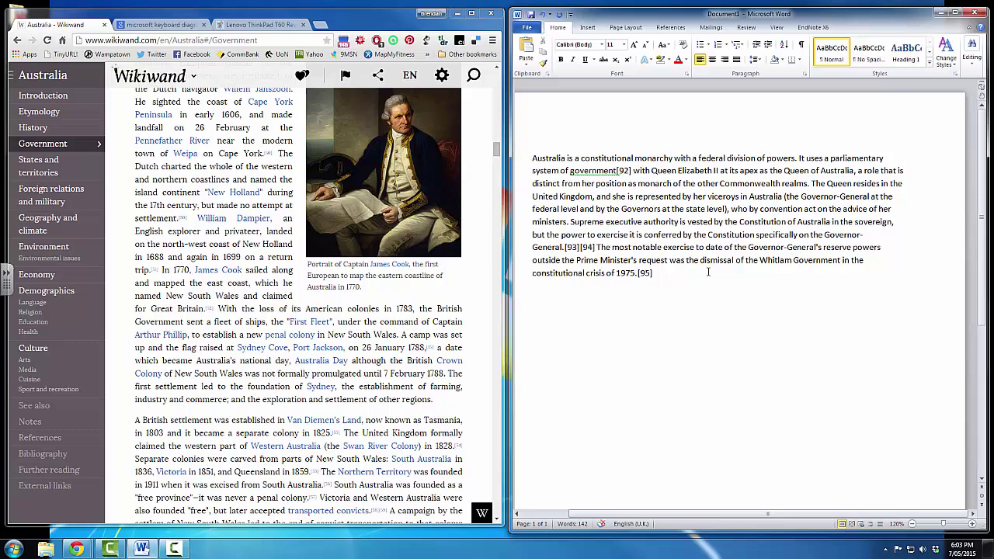